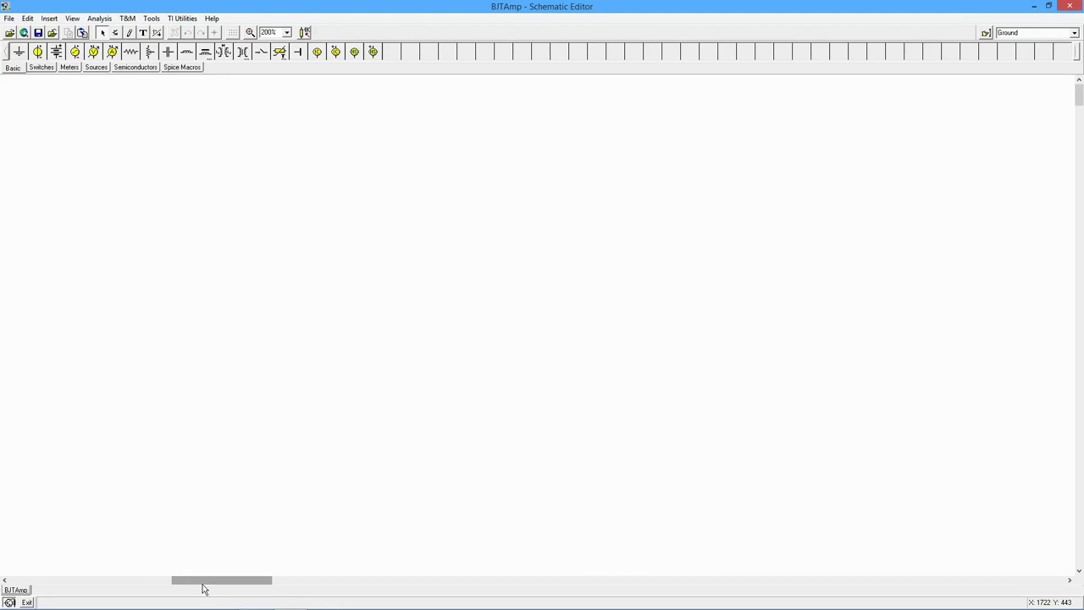
# Scroll the canvas left to show the 2N3904 amplifier and its expected approximate values
pyautogui.moveTo(203, 583); pyautogui.dragTo(41, 582)
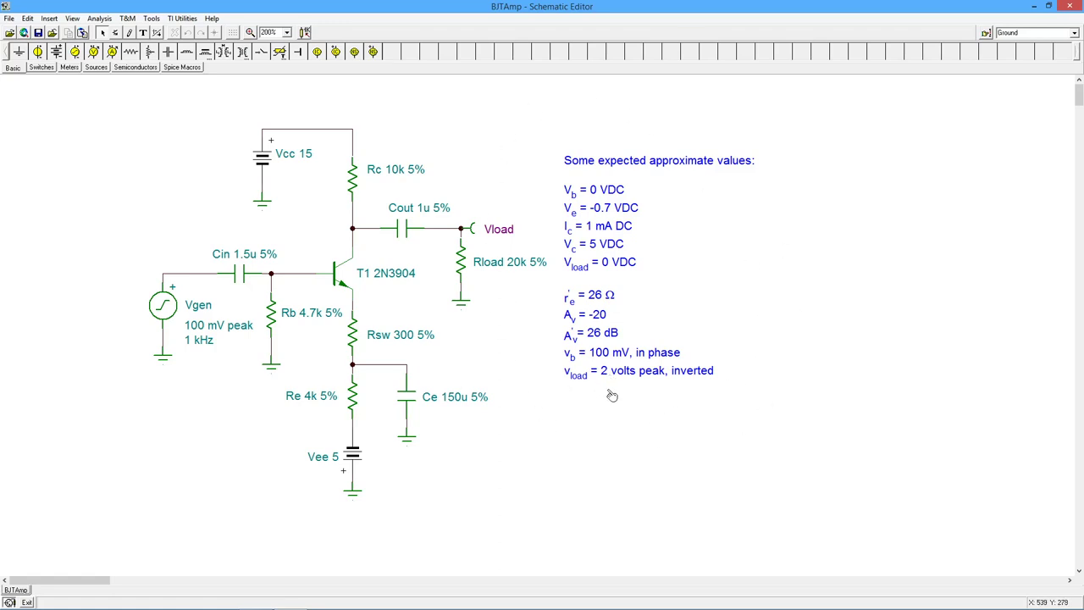
pyautogui.moveTo(98, 579); pyautogui.dragTo(112, 578)
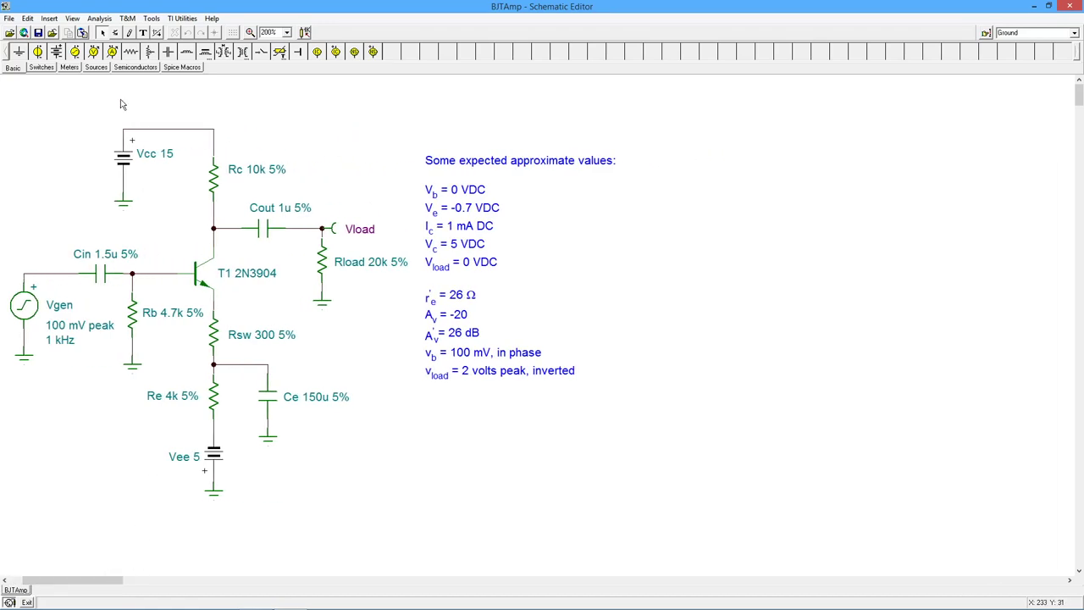
pyautogui.click(100, 19)
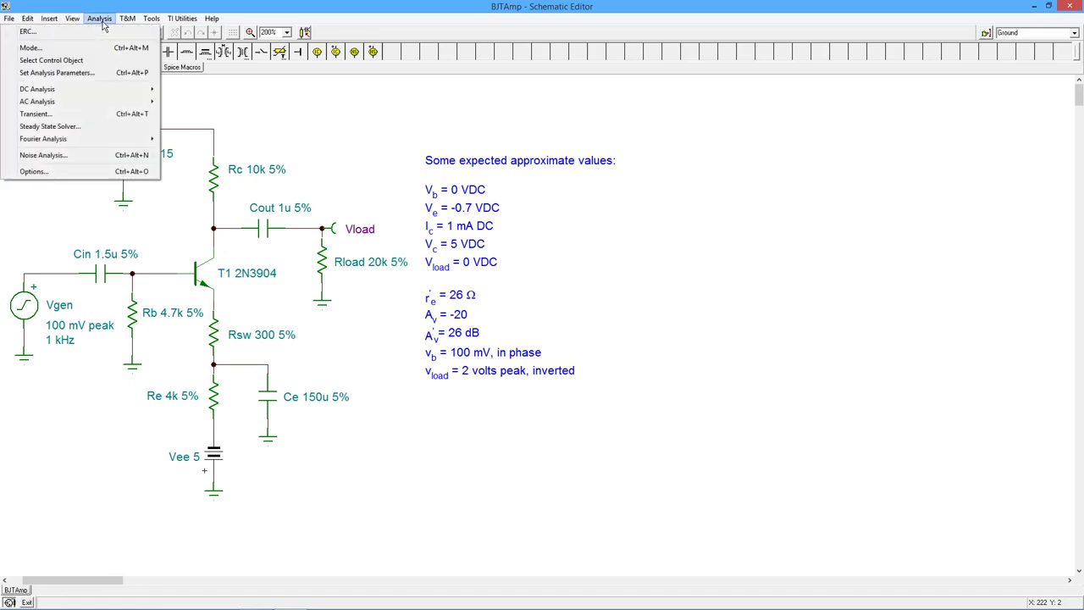
pyautogui.moveTo(103, 89)
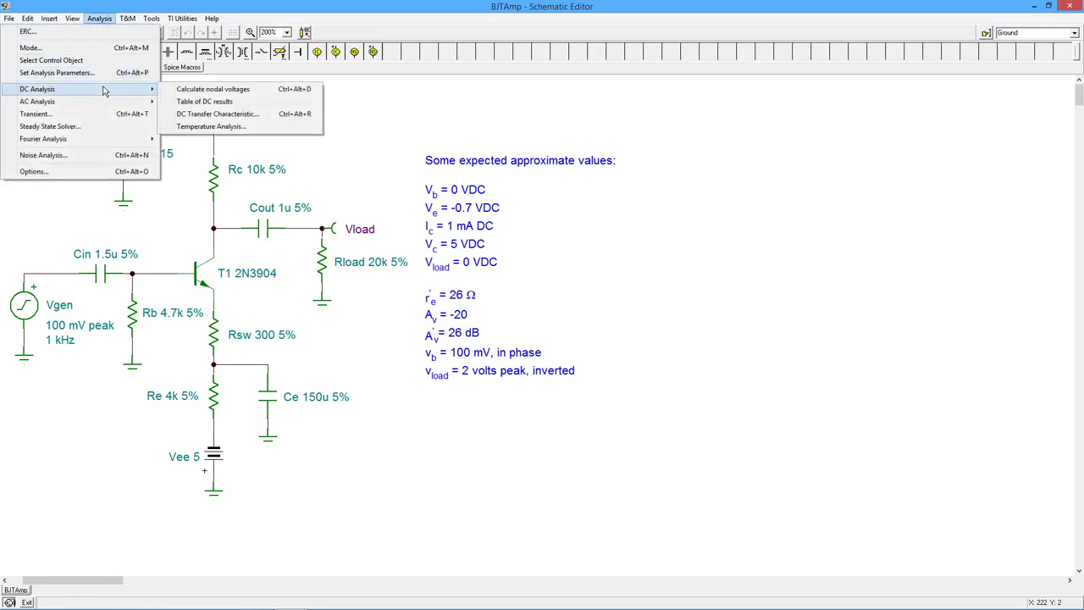
pyautogui.click(200, 102)
pyautogui.moveTo(916, 39); pyautogui.dragTo(672, 94)
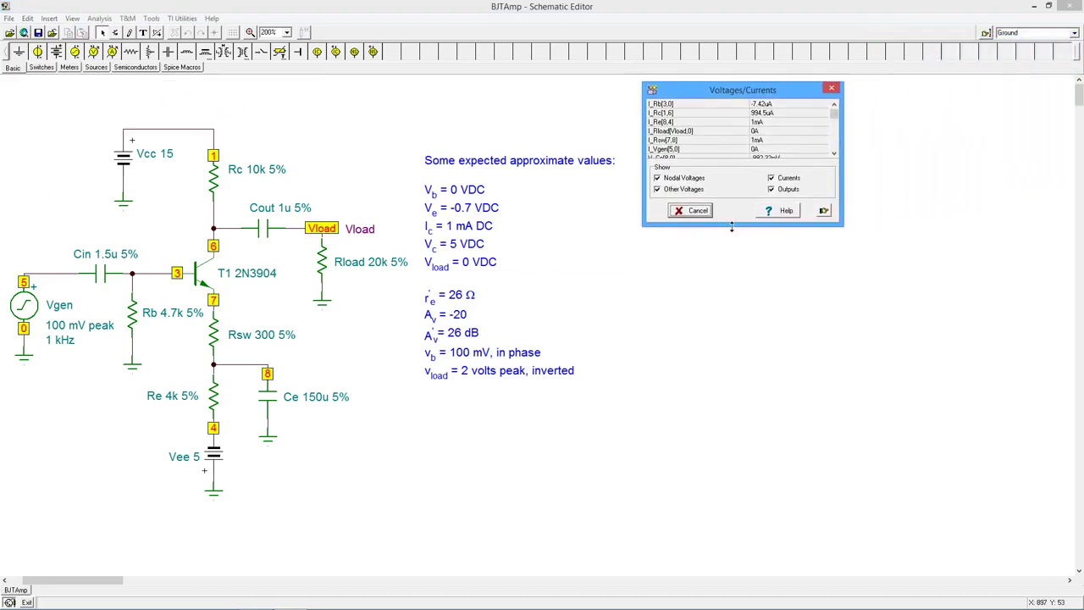
pyautogui.moveTo(732, 226); pyautogui.dragTo(701, 416)
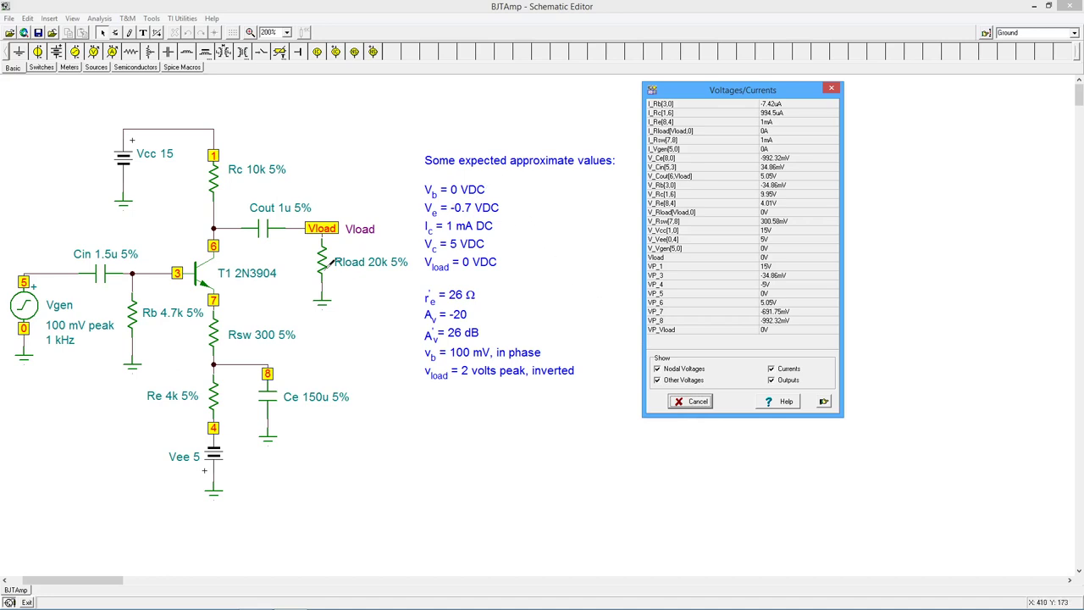
pyautogui.click(183, 265)
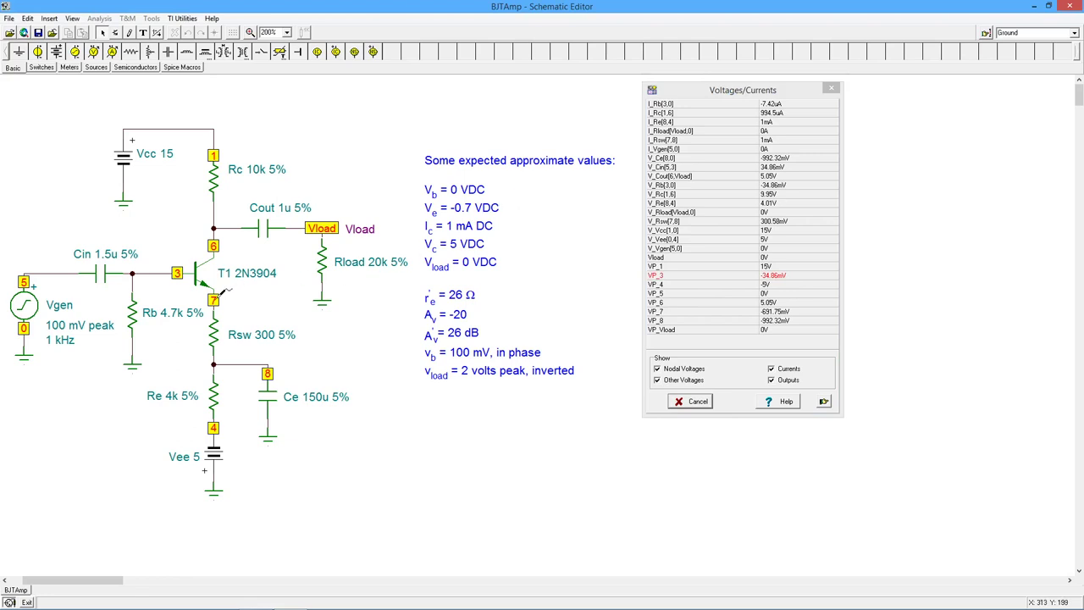
pyautogui.click(219, 294)
pyautogui.click(217, 244)
pyautogui.click(338, 227)
pyautogui.click(220, 171)
pyautogui.click(697, 401)
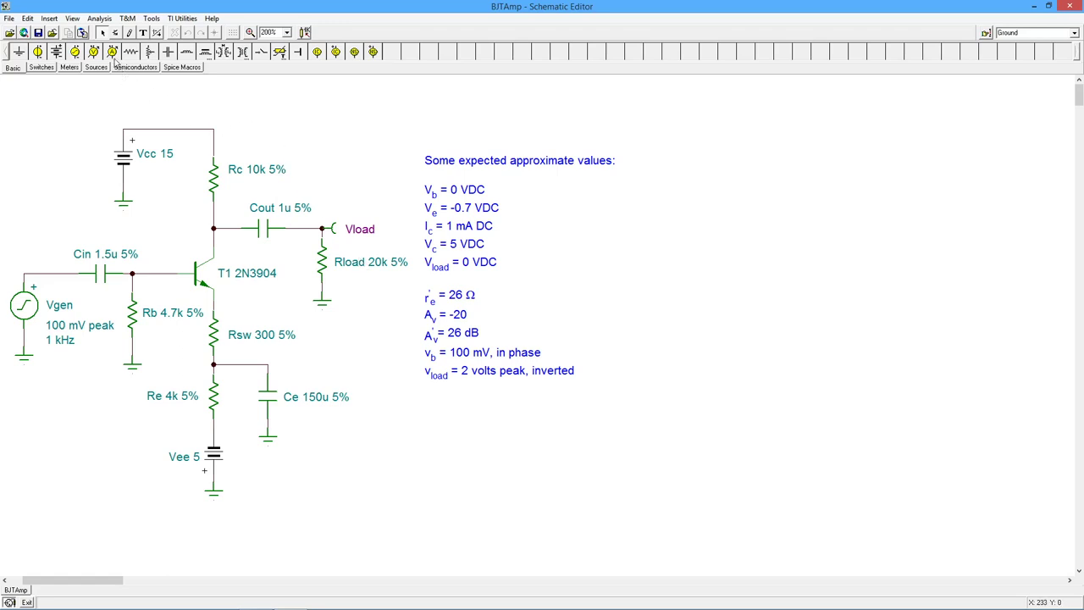
# Run a transient analysis with a 2 ms end display time
pyautogui.click(99, 19)
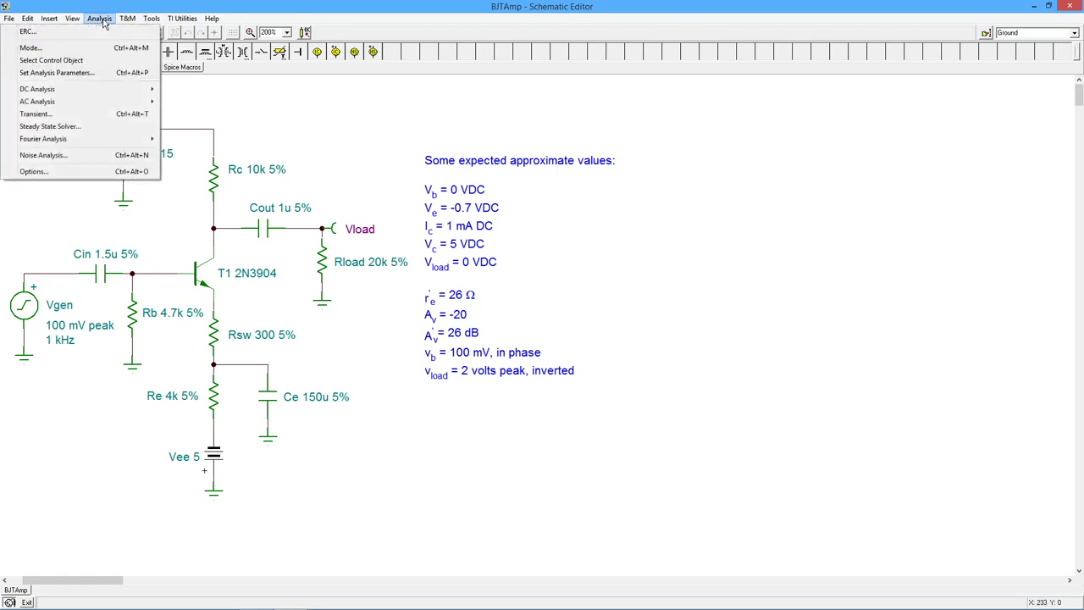
pyautogui.click(86, 118)
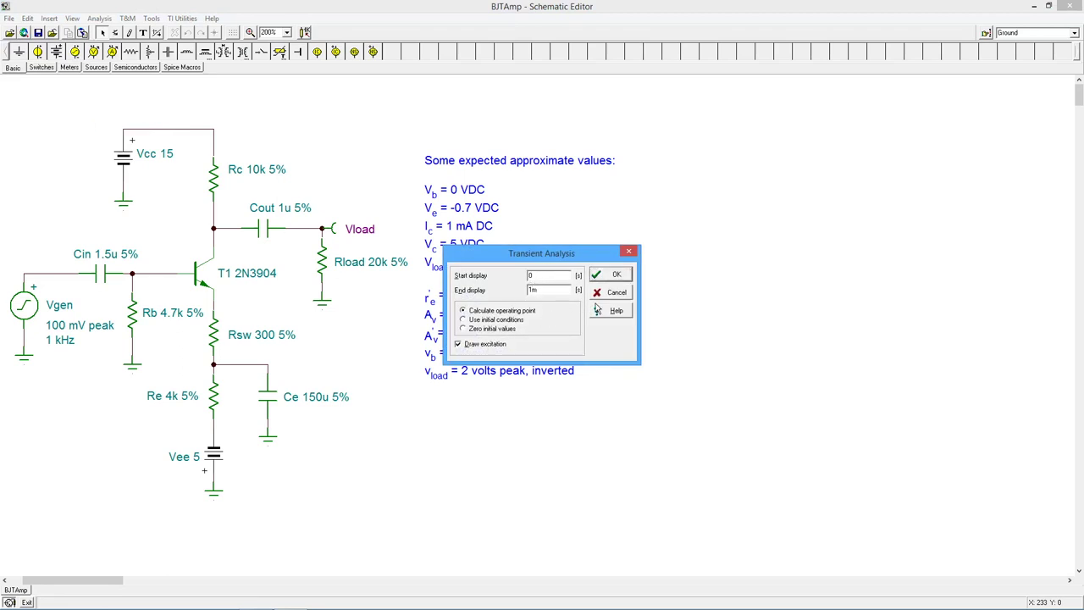
pyautogui.write('2')
pyautogui.click(620, 278)
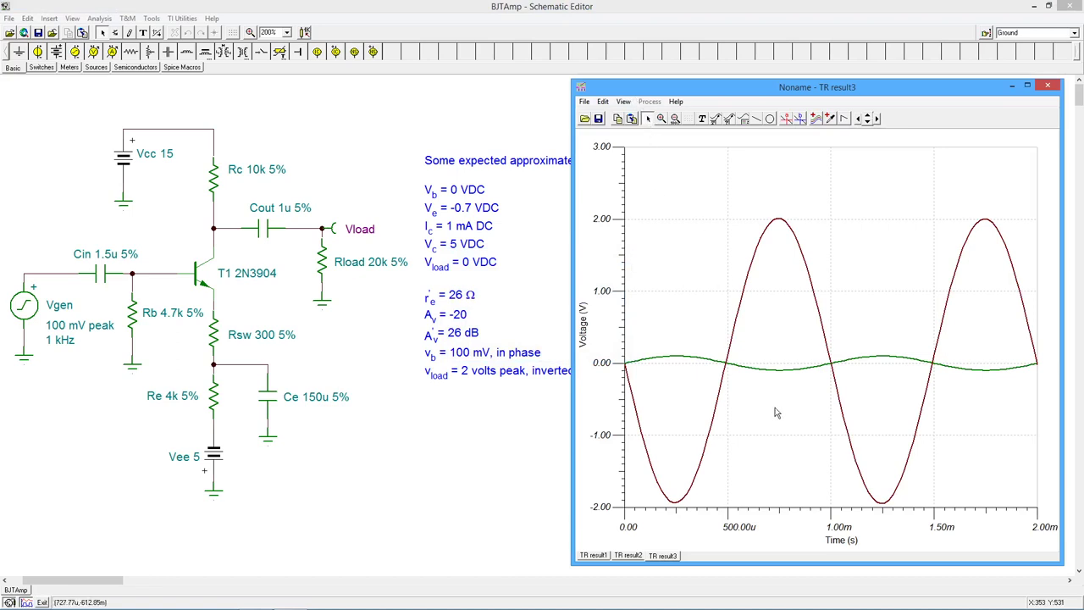
# Add a Vgen/Vload legend at the graph's upper left and place cursor a on Vload
pyautogui.click(747, 124)
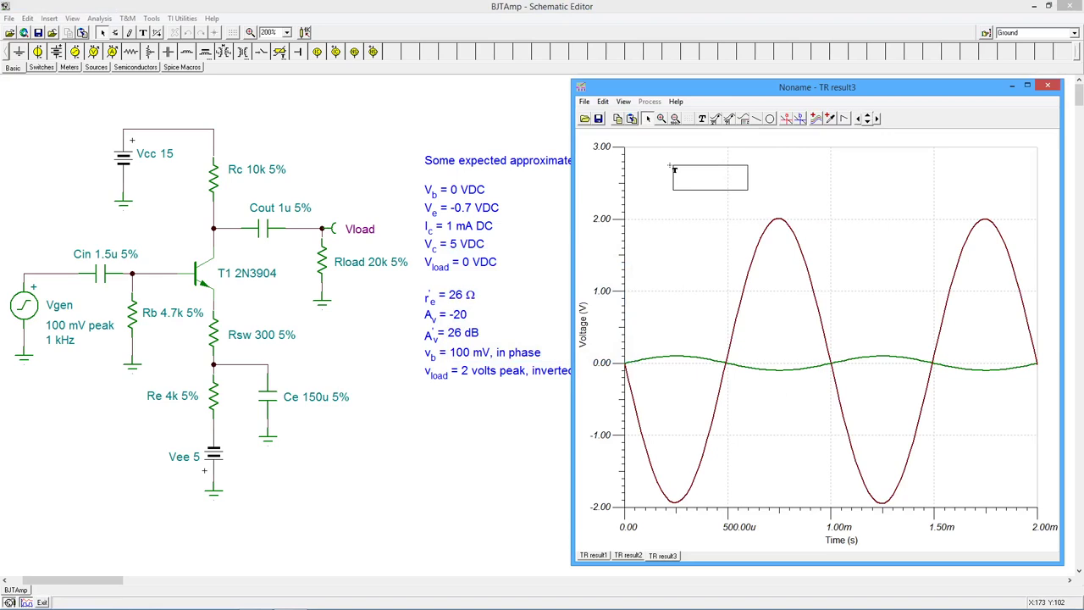
pyautogui.click(633, 169)
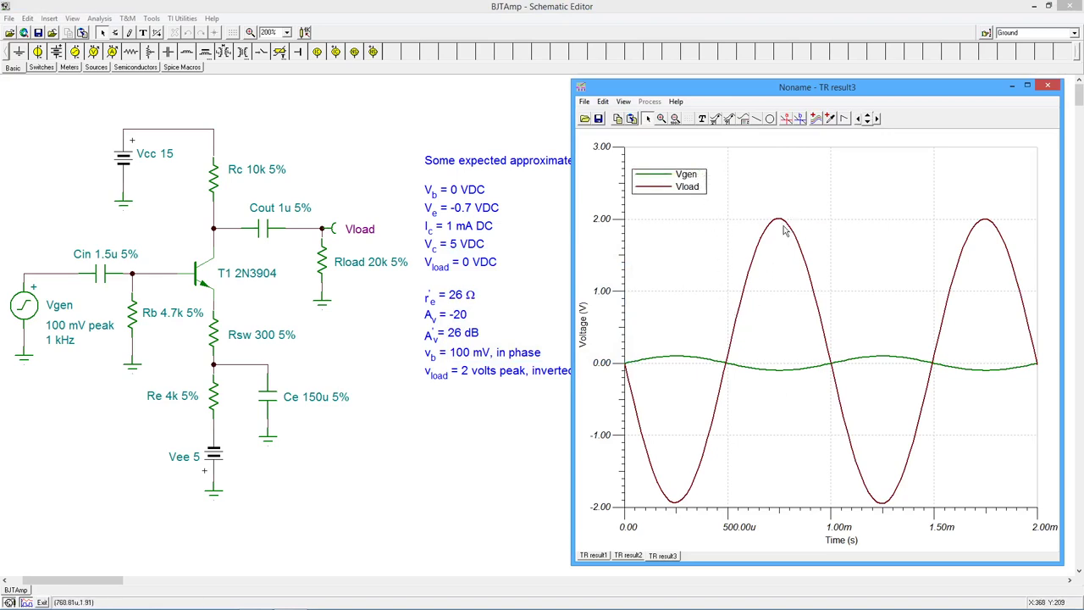
pyautogui.click(788, 120)
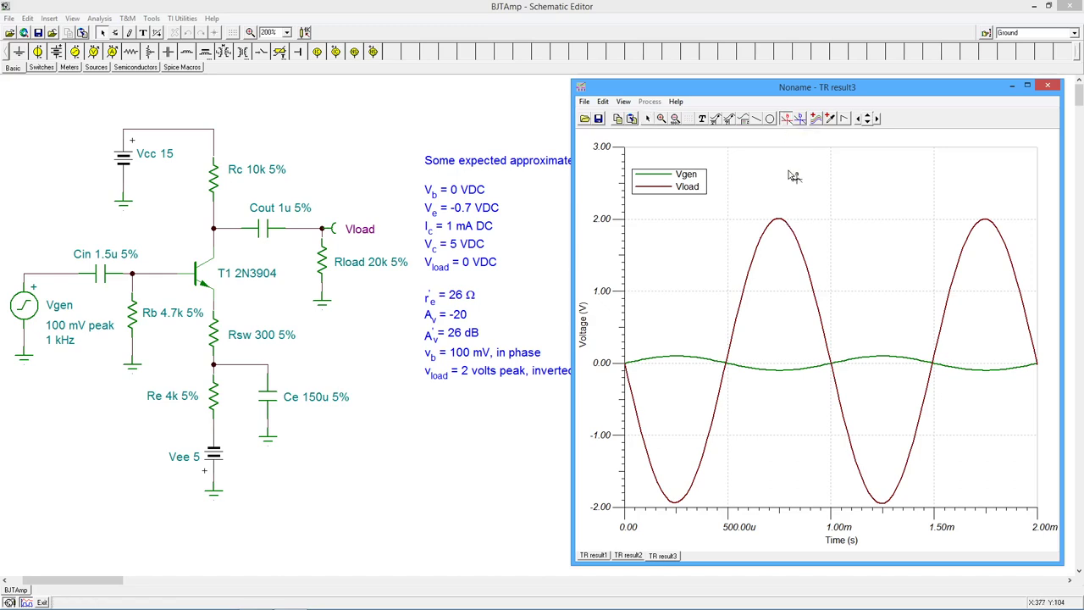
pyautogui.click(785, 222)
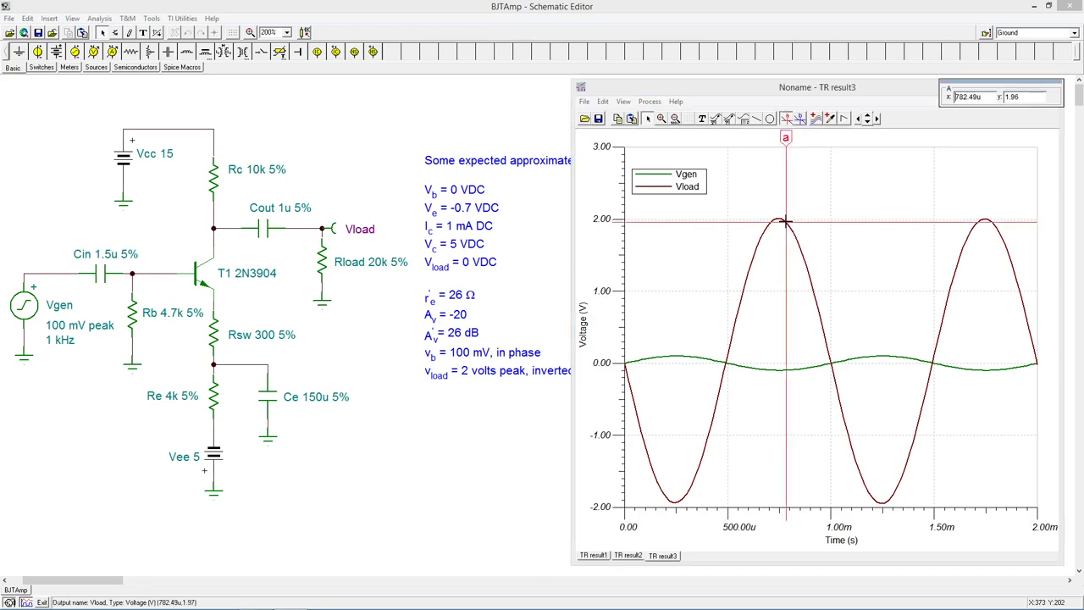
# Read the Vload peak near 2.01 V and trough near -1.94 V, then select Vload
pyautogui.moveTo(1022, 85); pyautogui.dragTo(899, 159)
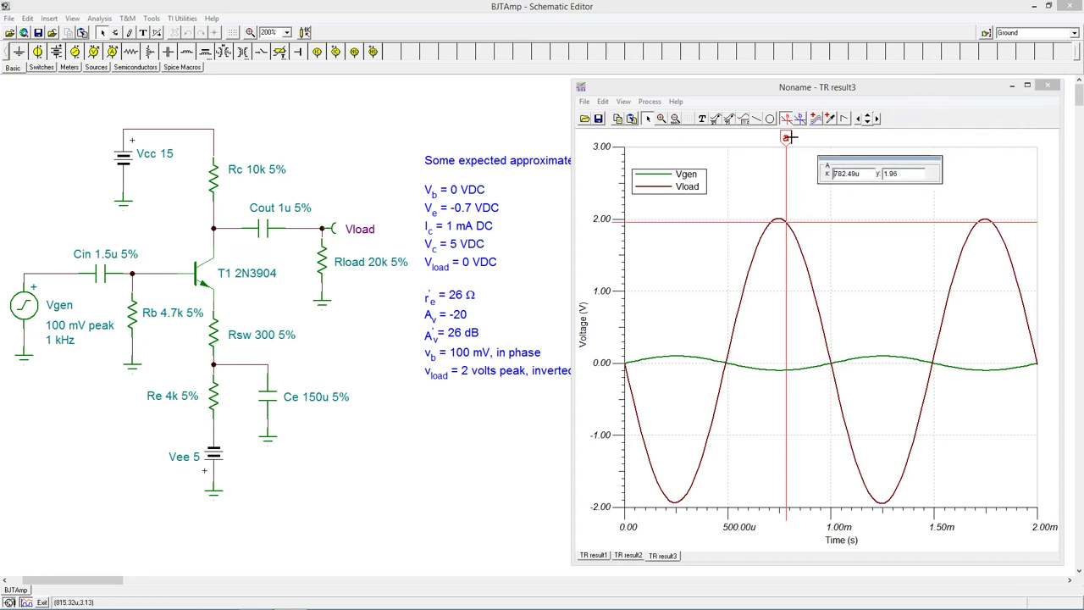
pyautogui.moveTo(785, 137); pyautogui.dragTo(778, 140)
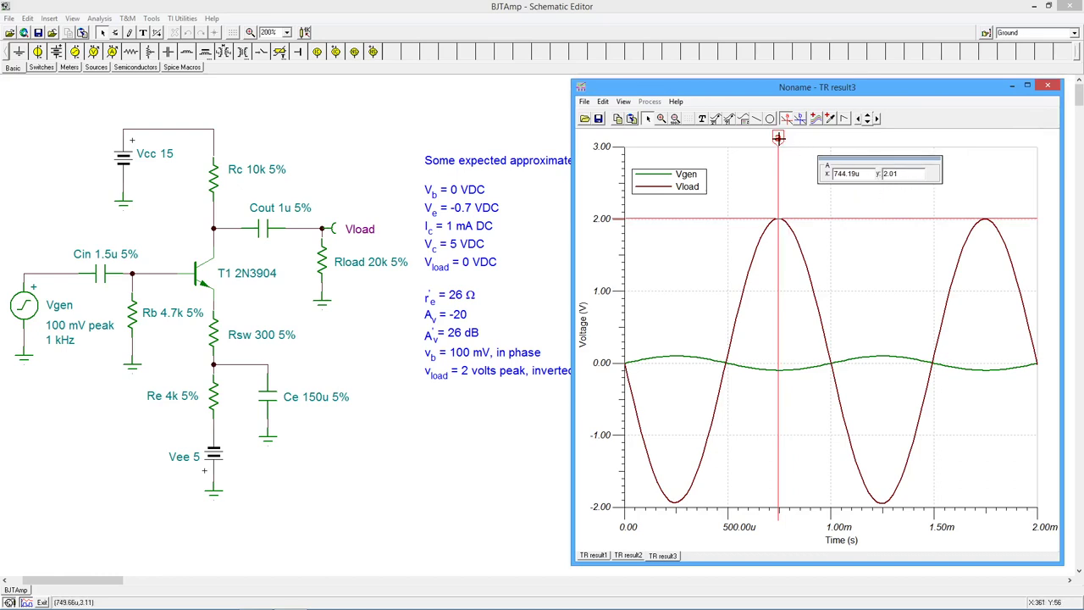
pyautogui.moveTo(777, 138); pyautogui.dragTo(886, 537)
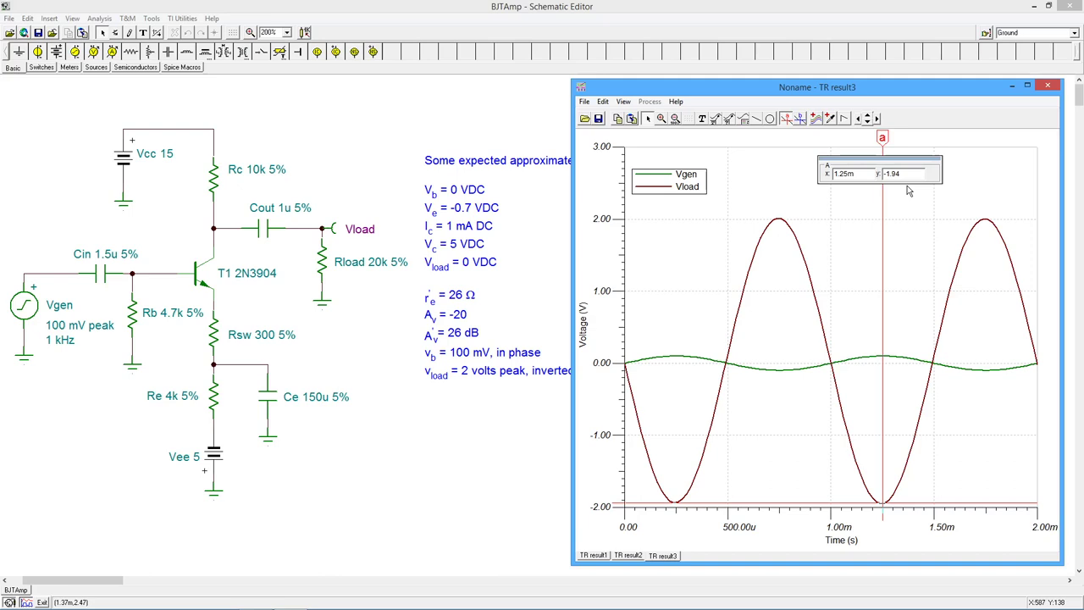
pyautogui.click(788, 121)
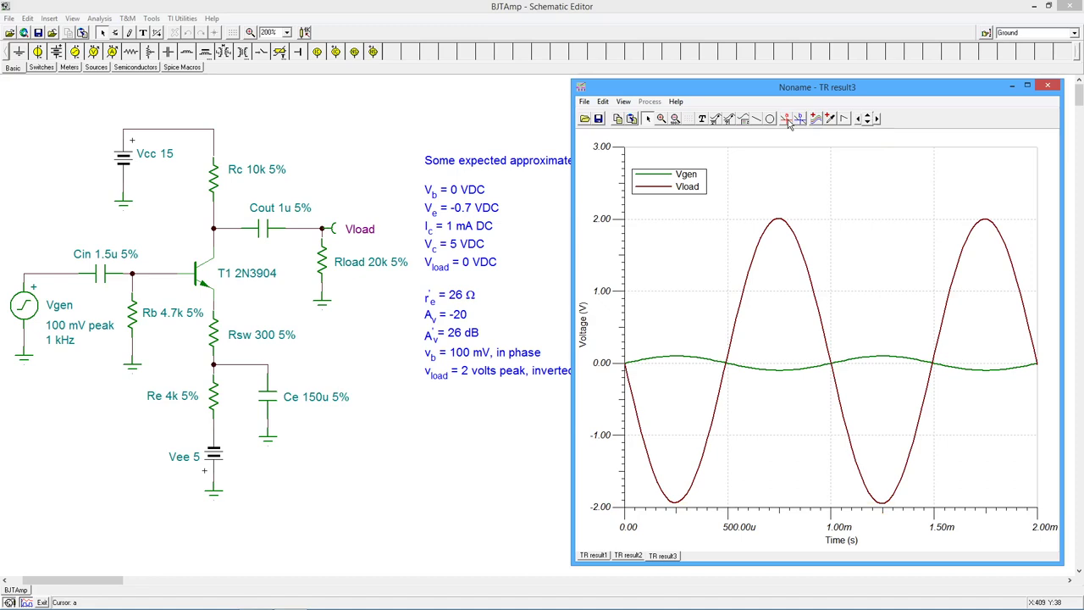
pyautogui.click(794, 234)
# Calculate Vload's Fourier series: 1.97 V fundamental at 1 kHz, 0.58121% harmonic distortion
pyautogui.click(649, 101)
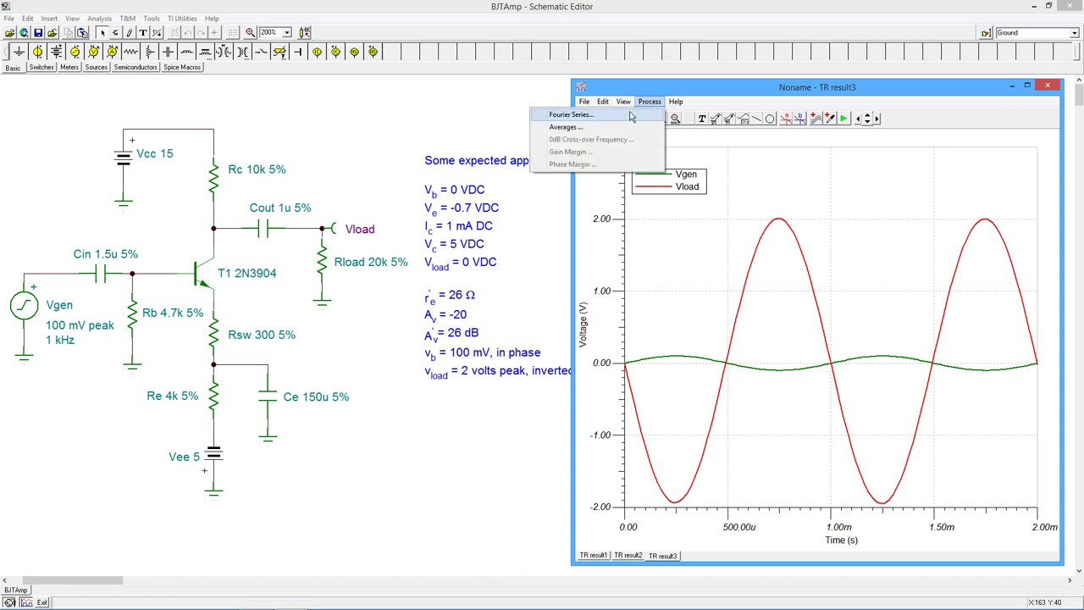
pyautogui.click(631, 115)
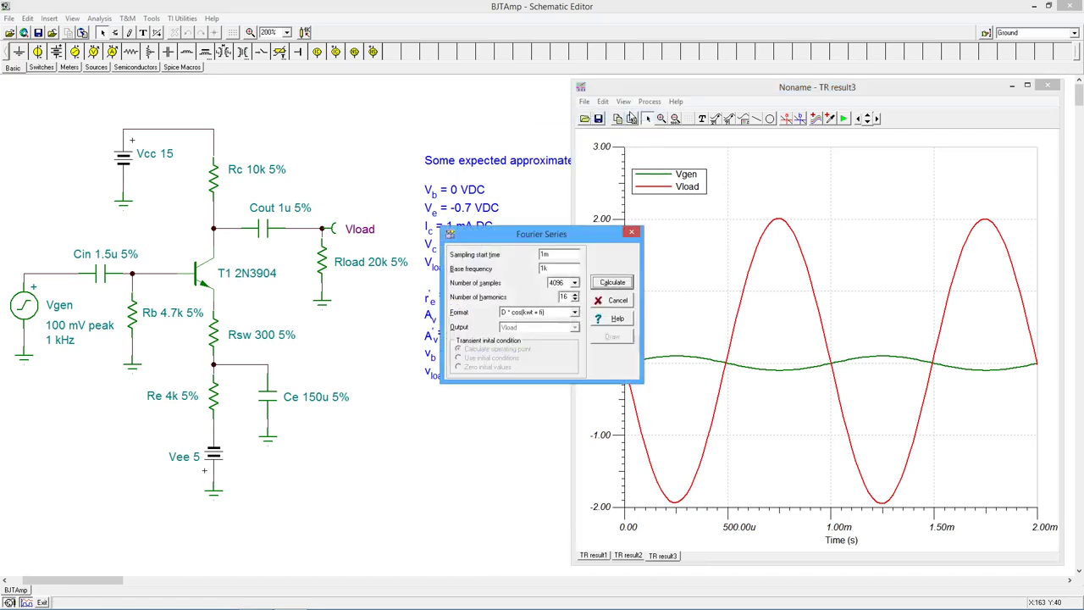
pyautogui.click(612, 282)
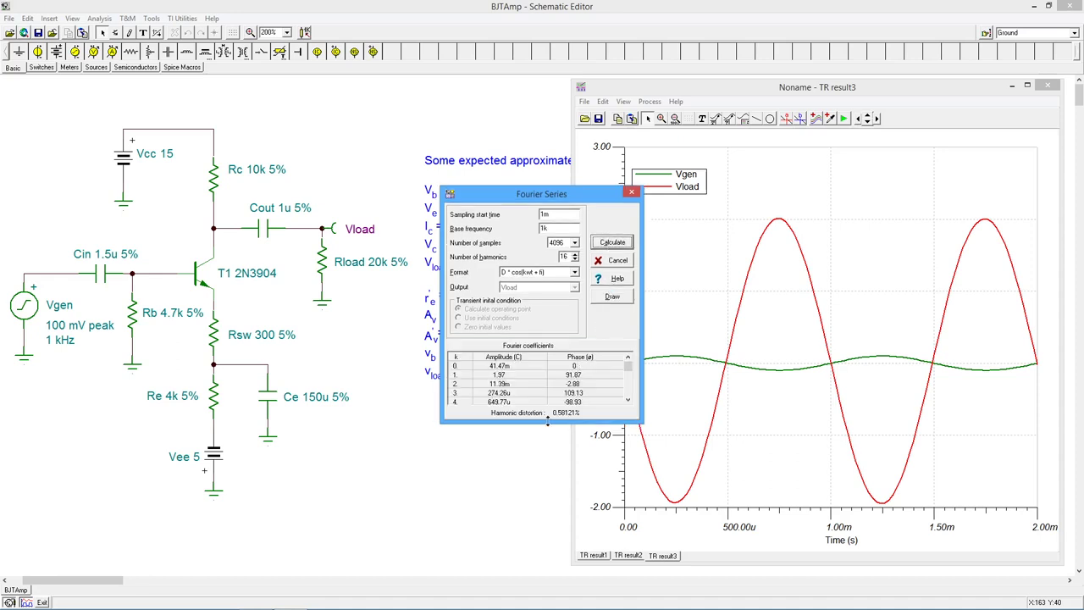
pyautogui.moveTo(547, 421); pyautogui.dragTo(517, 542)
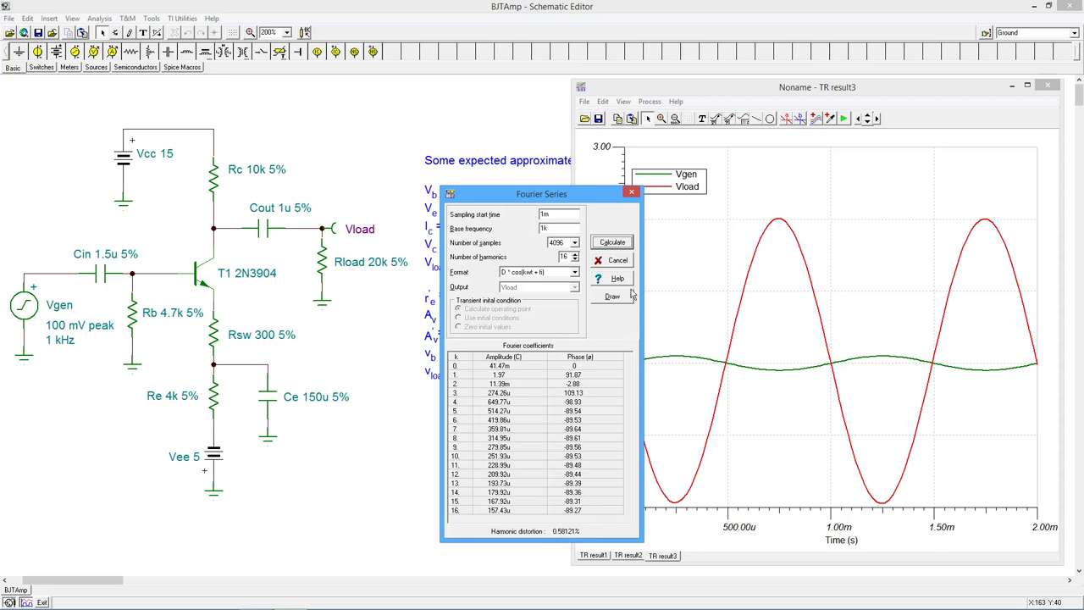
# Close the Fourier results and transient graph, then go to Analysis > AC Analysis
pyautogui.click(617, 260)
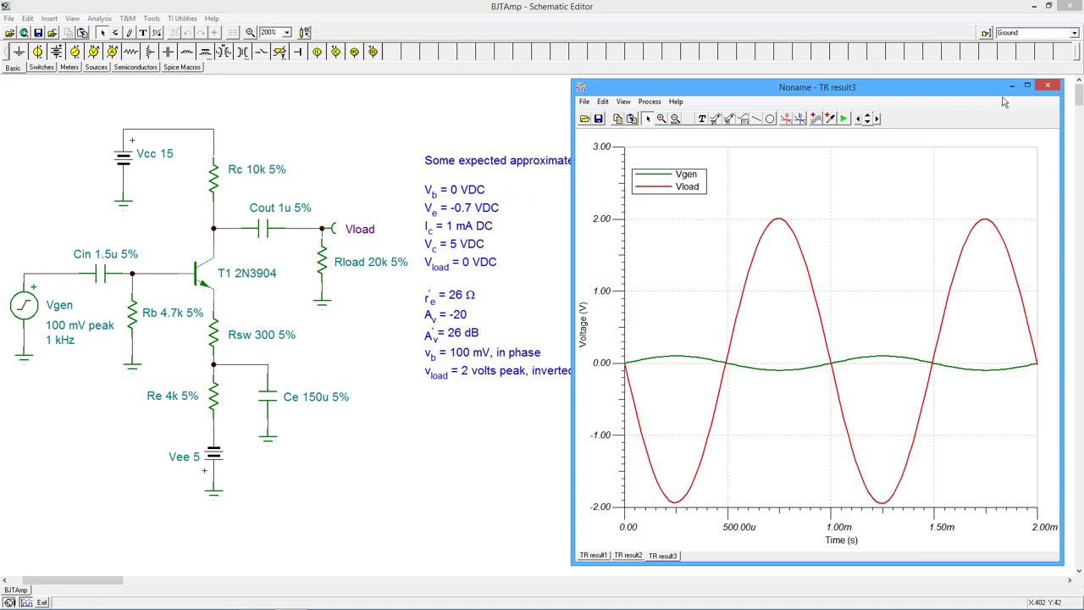
pyautogui.click(1049, 88)
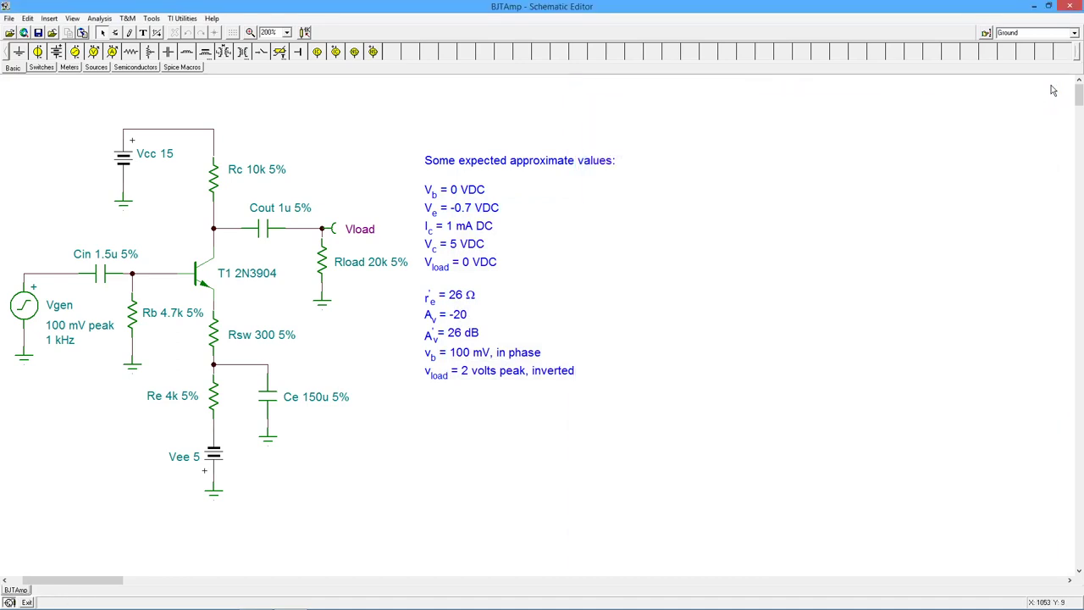
pyautogui.click(99, 19)
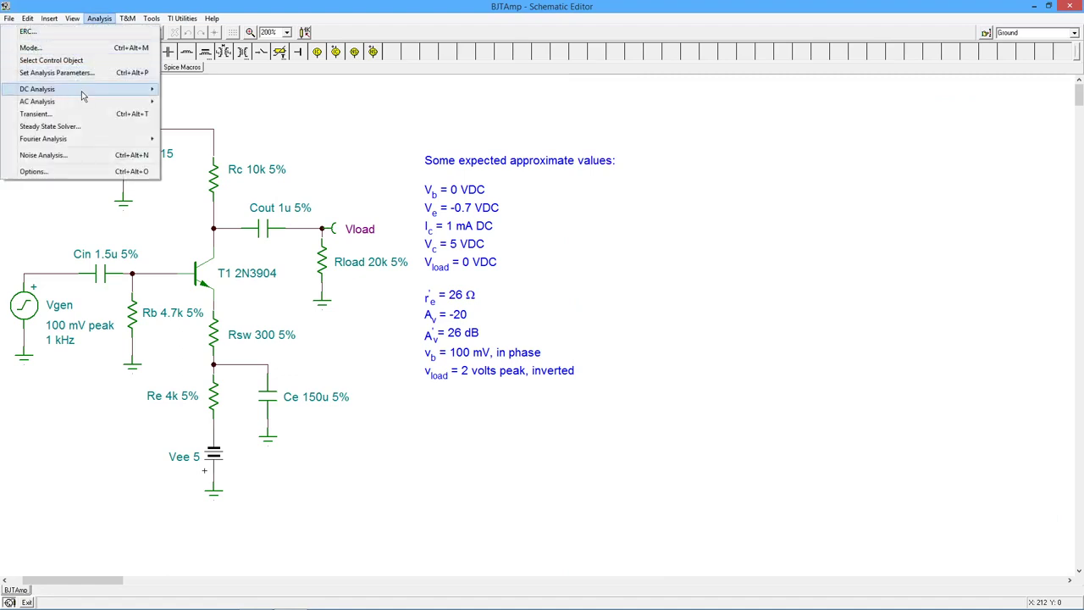
pyautogui.moveTo(88, 105)
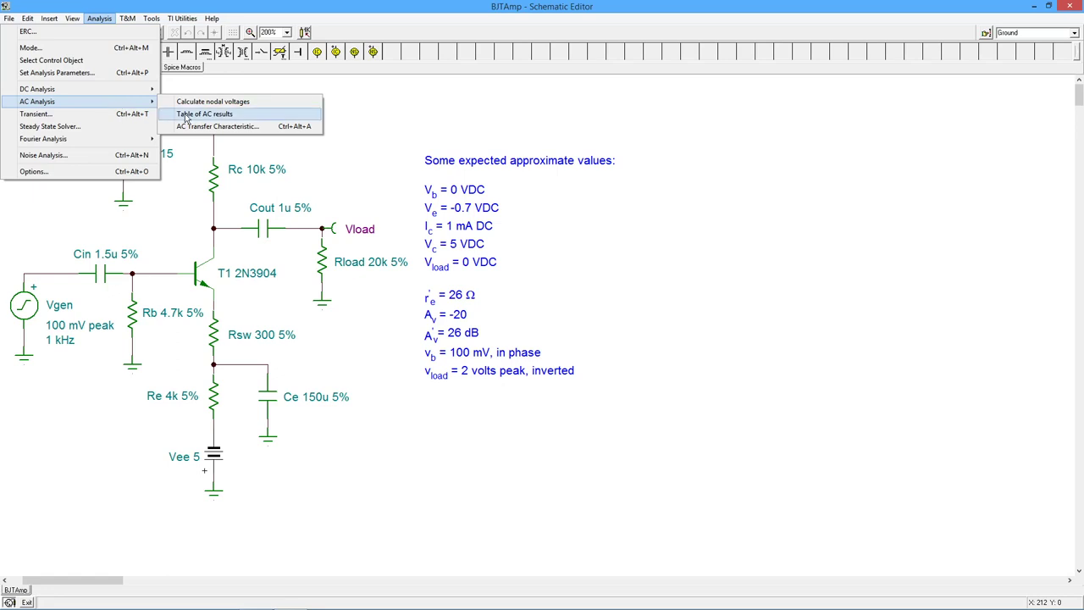
# Enlarge the AC results table and check node 3 (99.97 mV) against Vload (about 1.98 V)
pyautogui.click(186, 115)
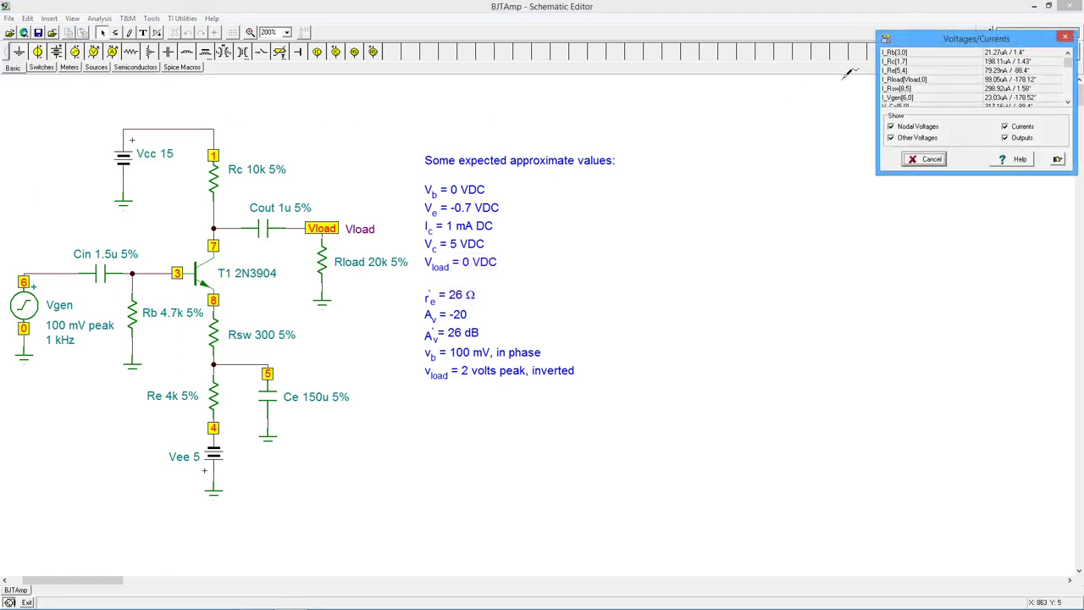
pyautogui.moveTo(920, 48); pyautogui.dragTo(678, 103)
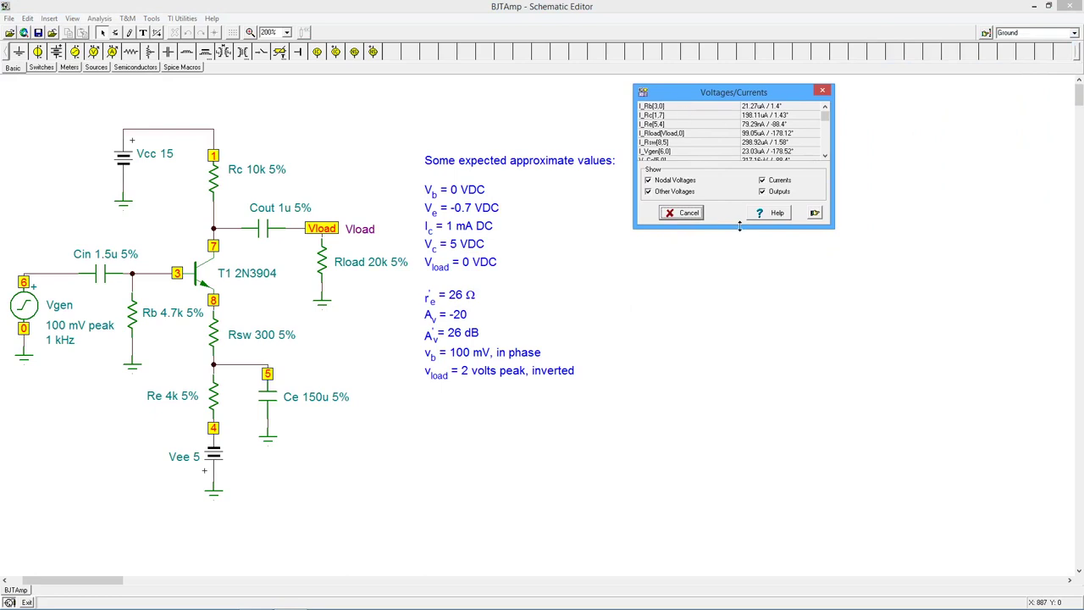
pyautogui.moveTo(740, 225); pyautogui.dragTo(724, 410)
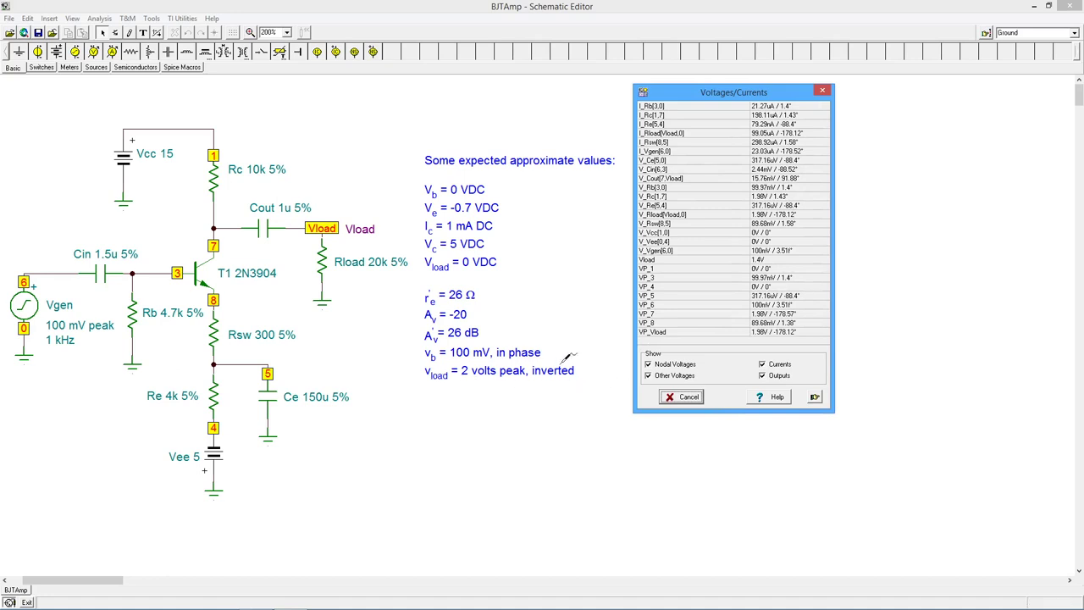
pyautogui.click(342, 221)
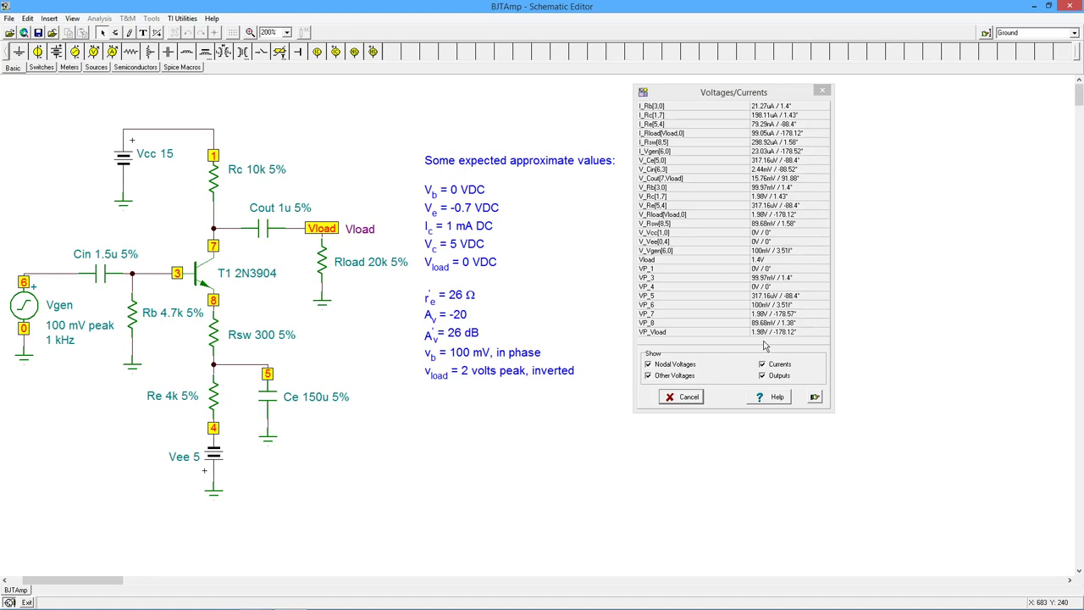
pyautogui.click(705, 100)
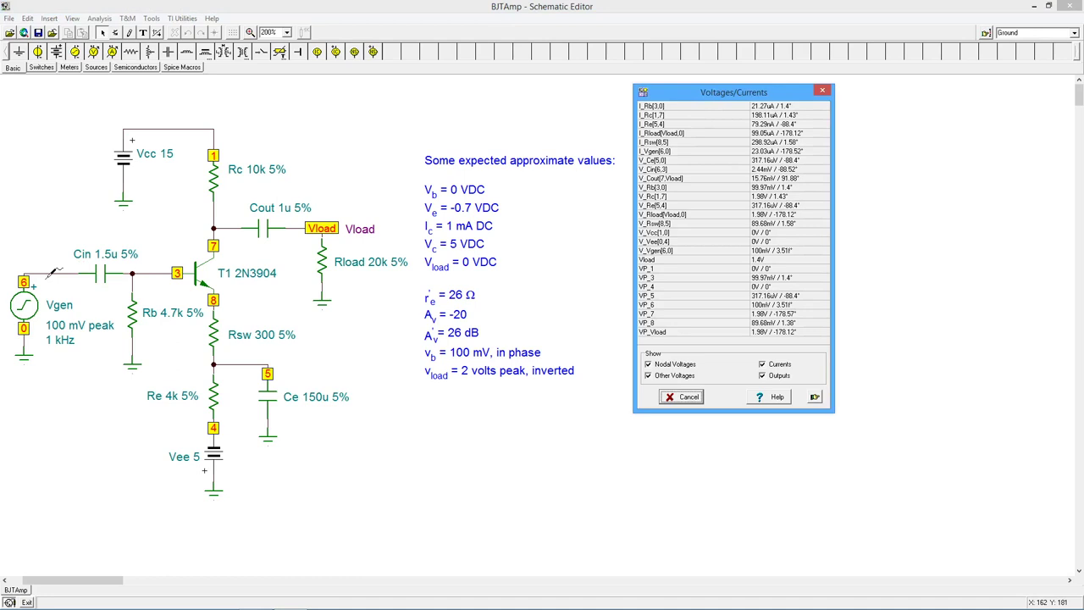
pyautogui.click(182, 265)
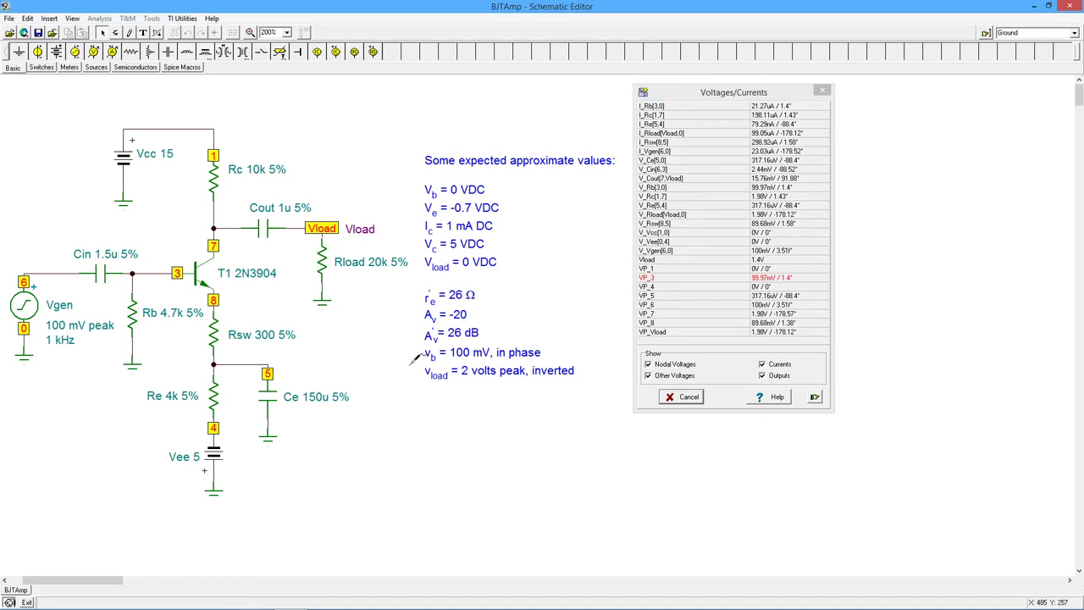
pyautogui.click(335, 218)
# Close the AC results and set up a 10 Hz–10MEG logarithmic AC transfer sweep with amplitude and phase
pyautogui.click(687, 402)
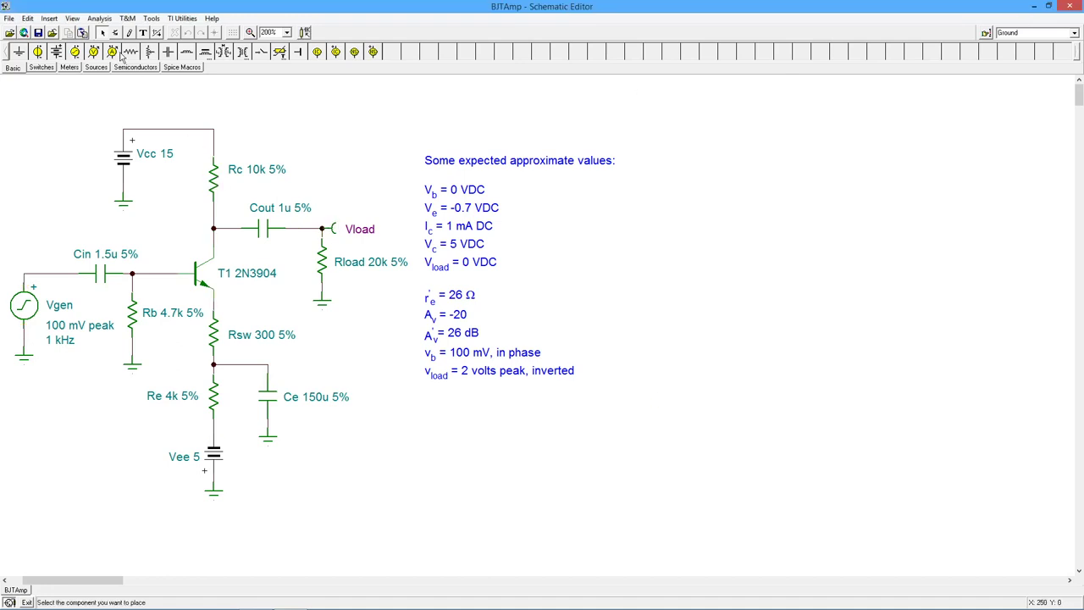
pyautogui.click(100, 18)
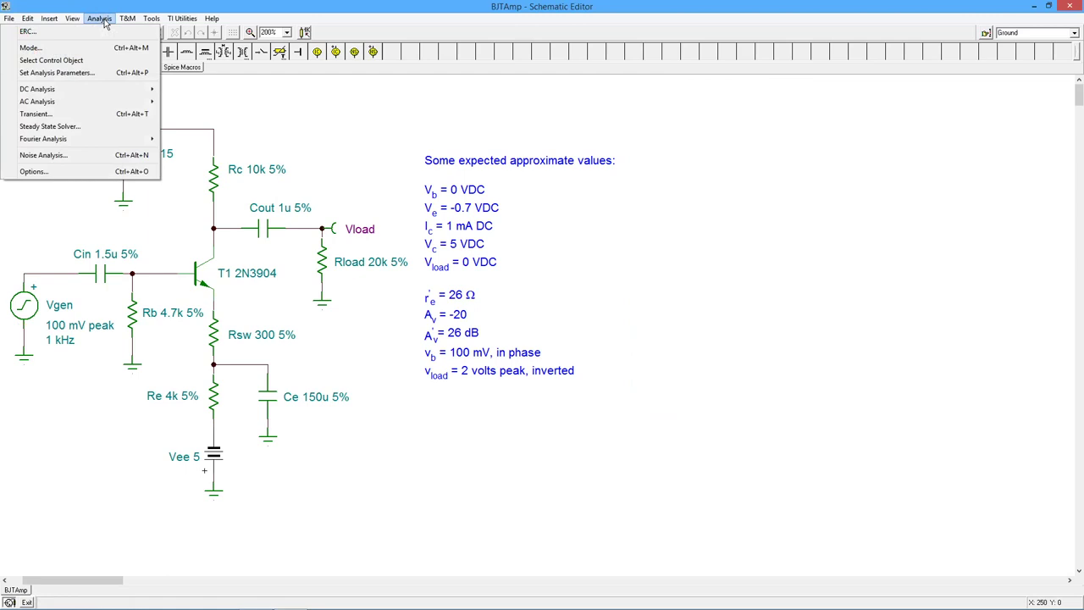
pyautogui.moveTo(103, 105)
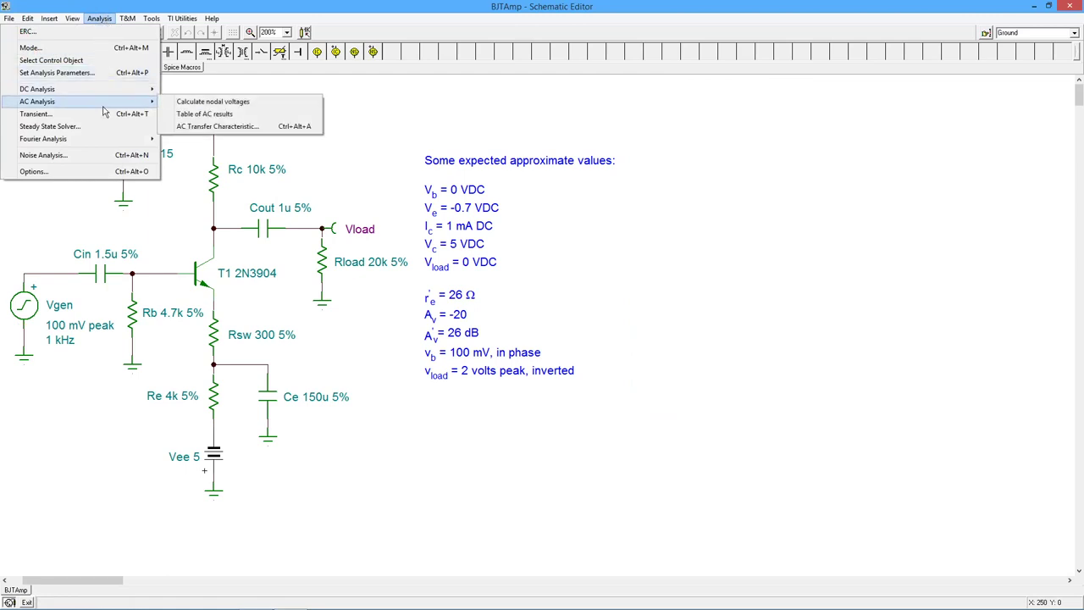
pyautogui.click(204, 127)
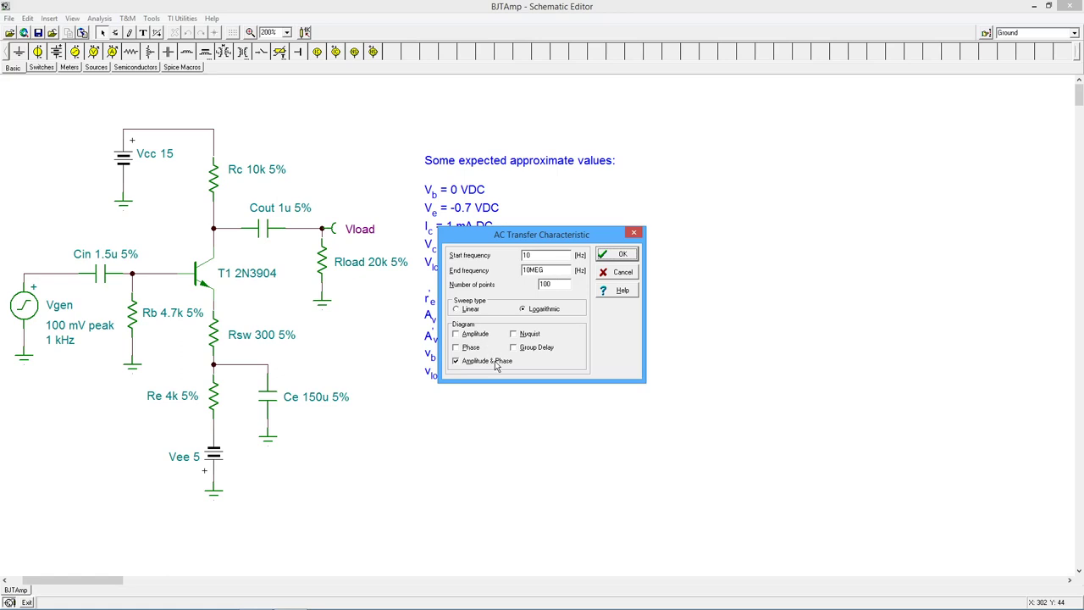
# Plot the Bode diagram and read about 25.94 dB midband gain with cursor a
pyautogui.click(622, 256)
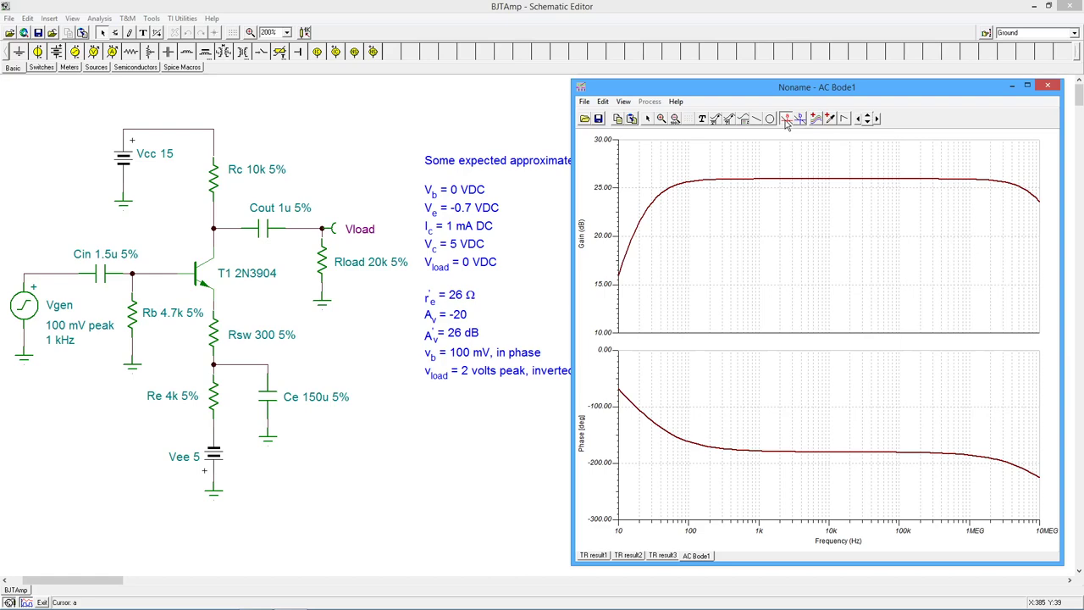
pyautogui.click(786, 120)
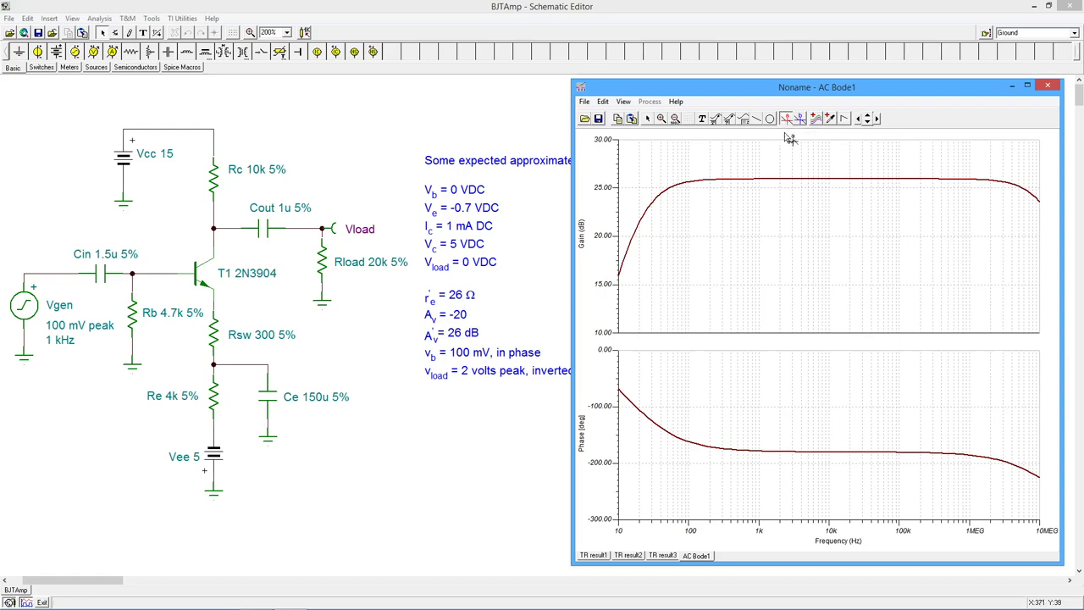
pyautogui.click(782, 179)
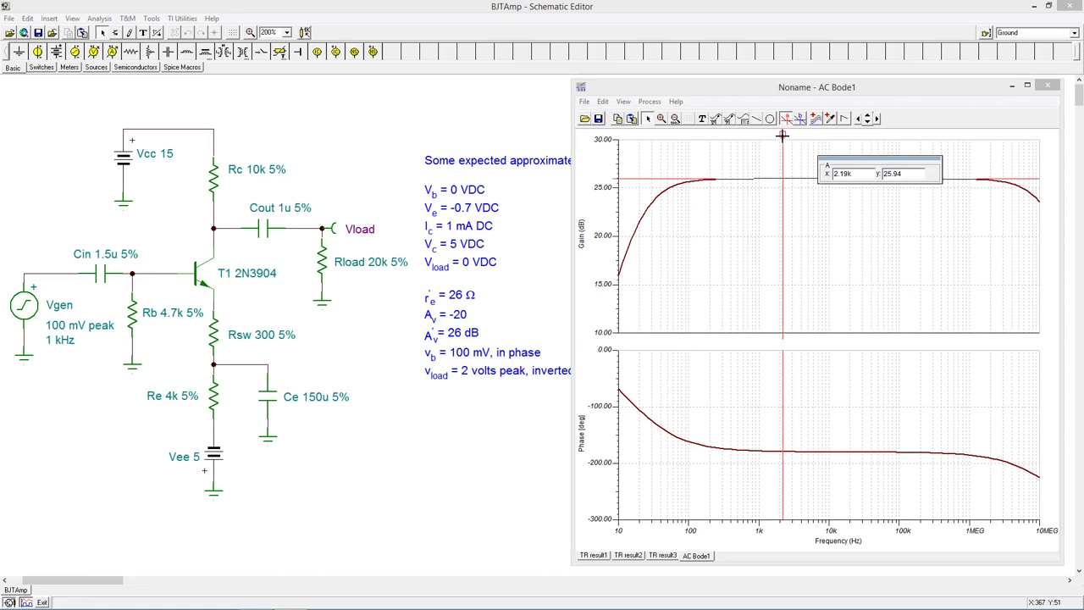
pyautogui.moveTo(782, 135); pyautogui.dragTo(650, 161)
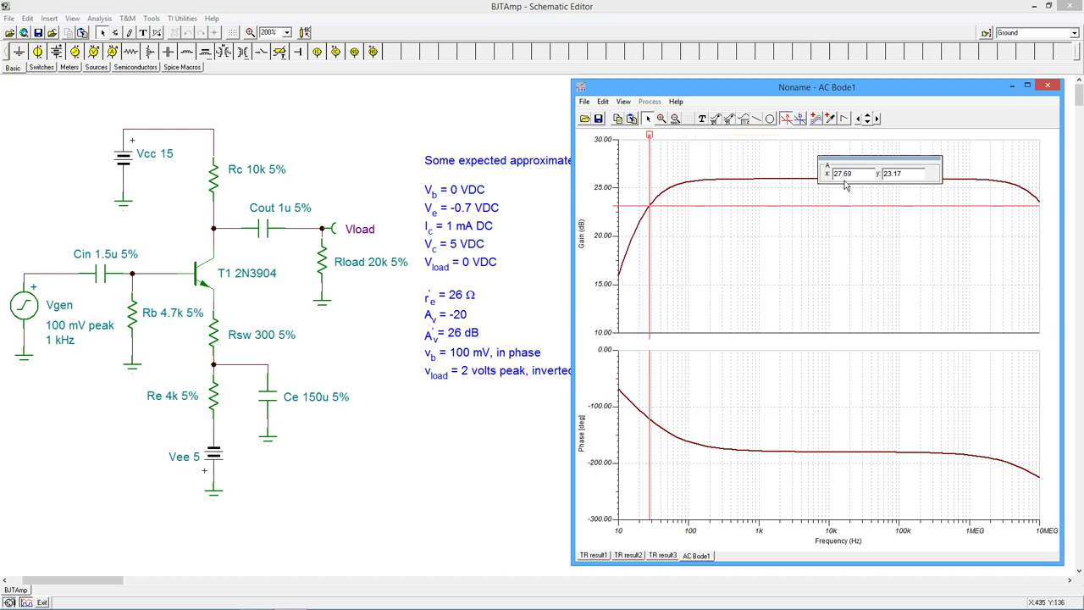
pyautogui.moveTo(649, 134); pyautogui.dragTo(776, 201)
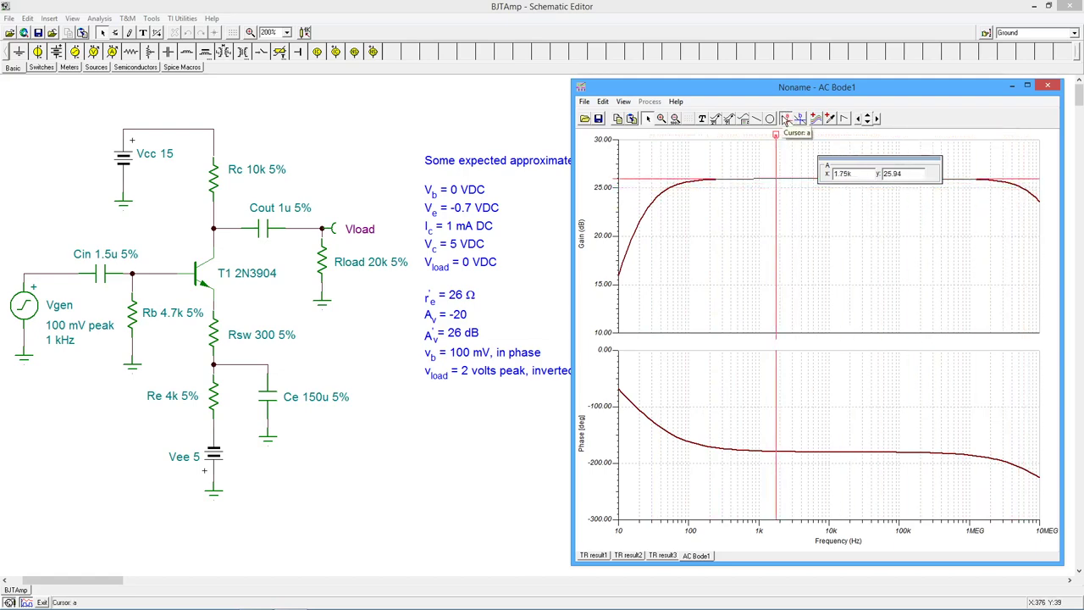
pyautogui.click(786, 120)
# Place cursor b on the phase curve, reading about -178.12 degrees at 1.01k Hz
pyautogui.click(800, 119)
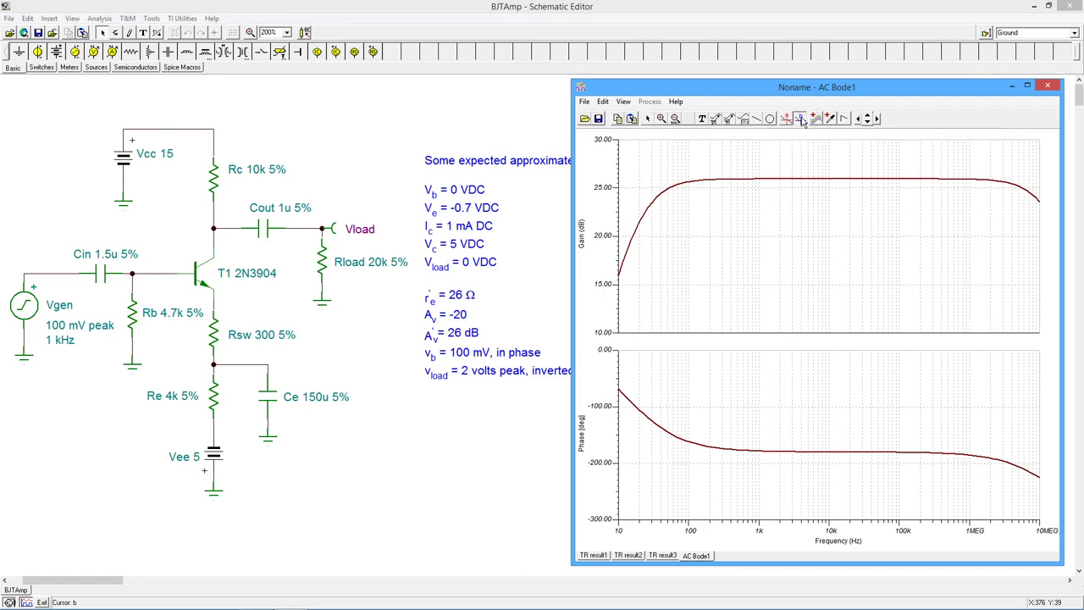
pyautogui.click(814, 453)
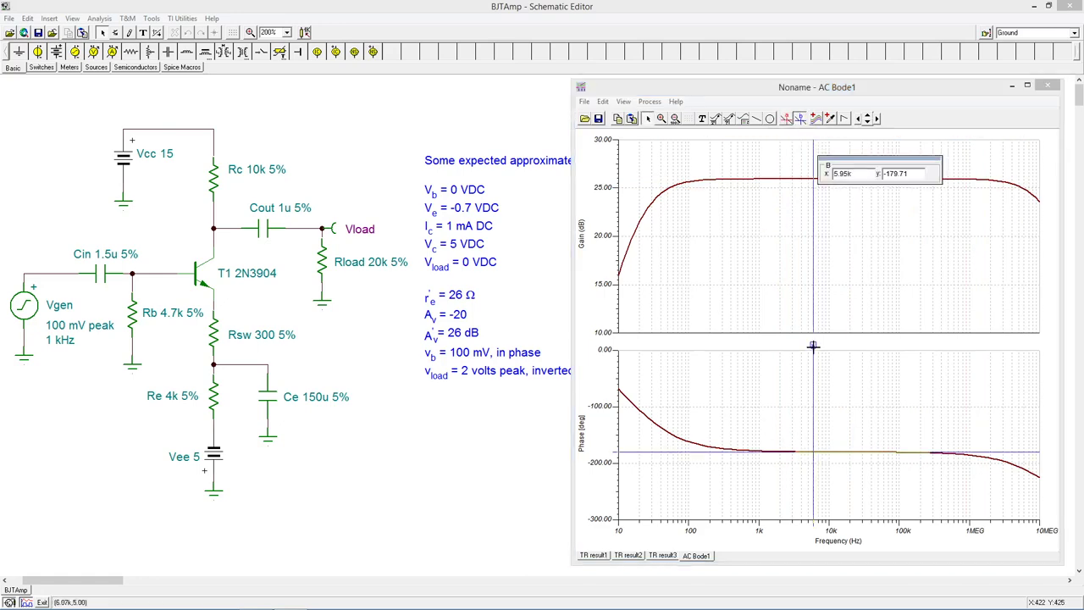
pyautogui.moveTo(813, 346)
pyautogui.mouseDown()
pyautogui.moveTo(890, 353)
pyautogui.moveTo(818, 363)
pyautogui.mouseUp()
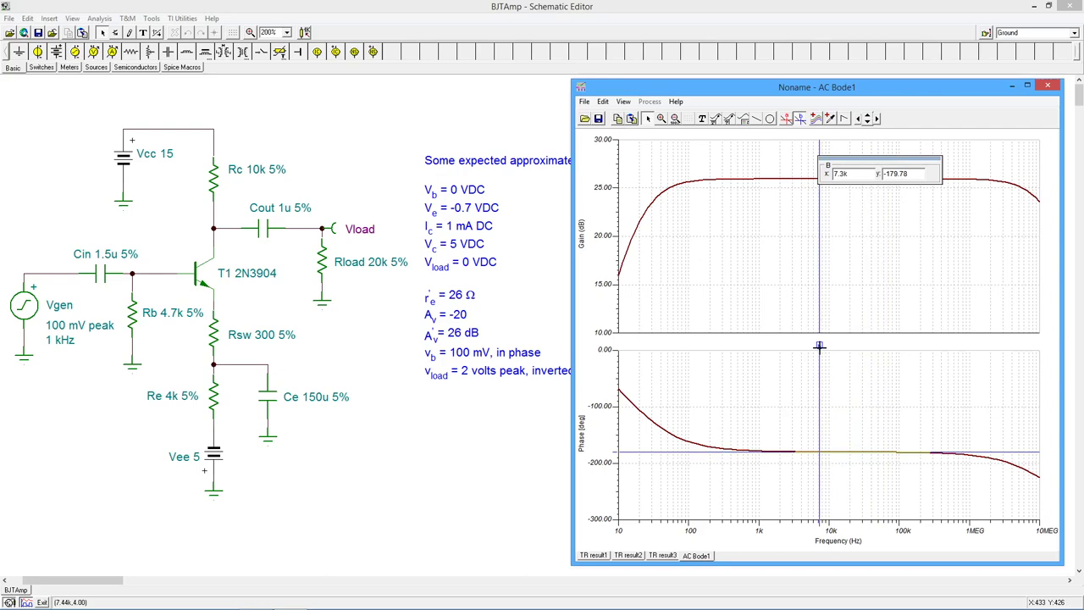
pyautogui.moveTo(818, 345); pyautogui.dragTo(759, 367)
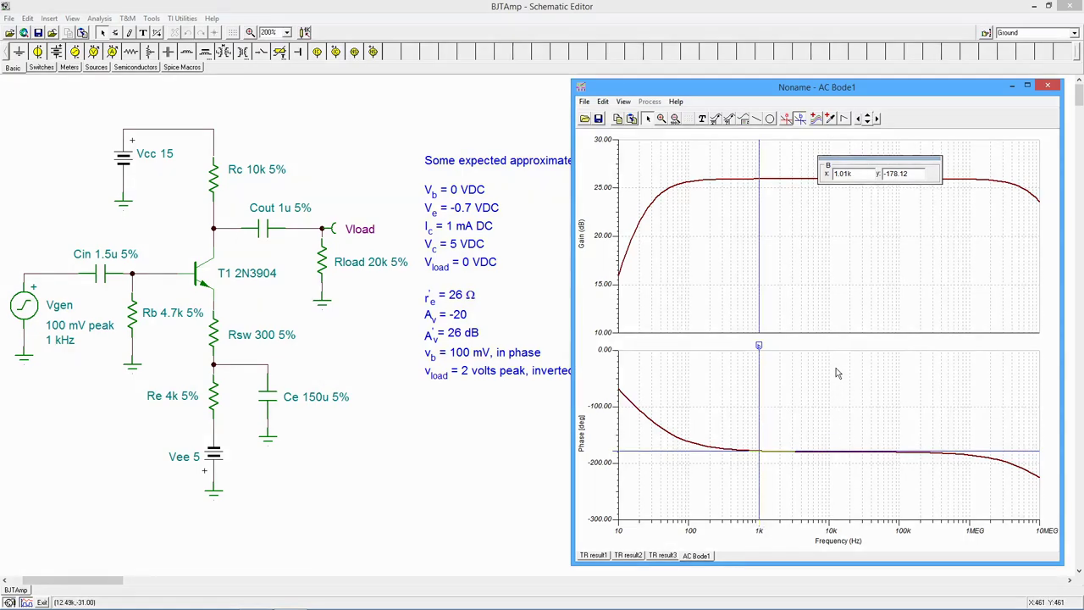
# Close the Bode plot, then view and close the 13-part Bill of Materials
pyautogui.click(1049, 87)
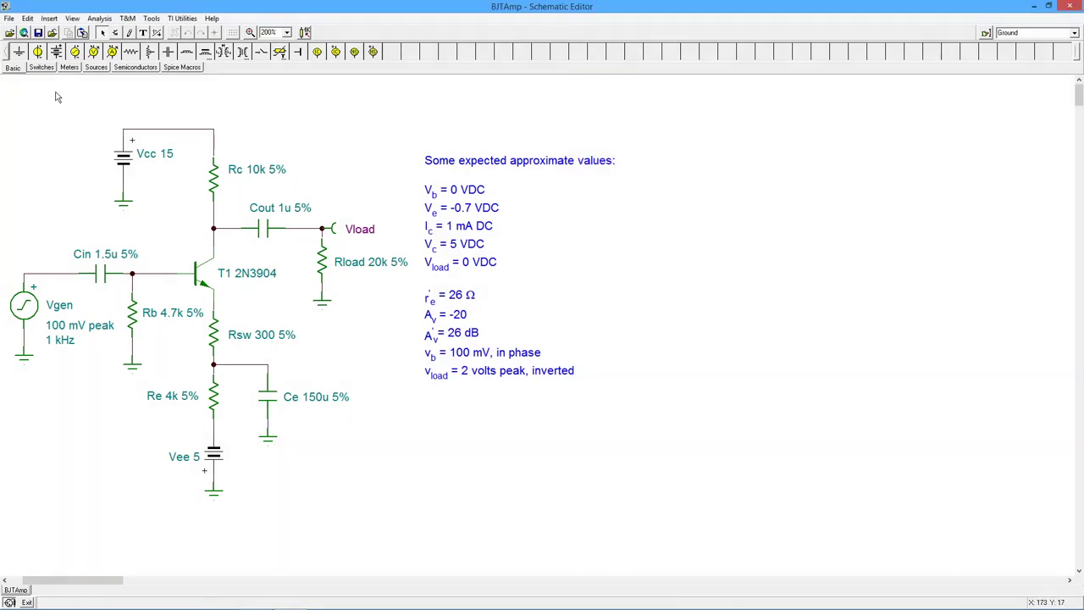
pyautogui.click(9, 18)
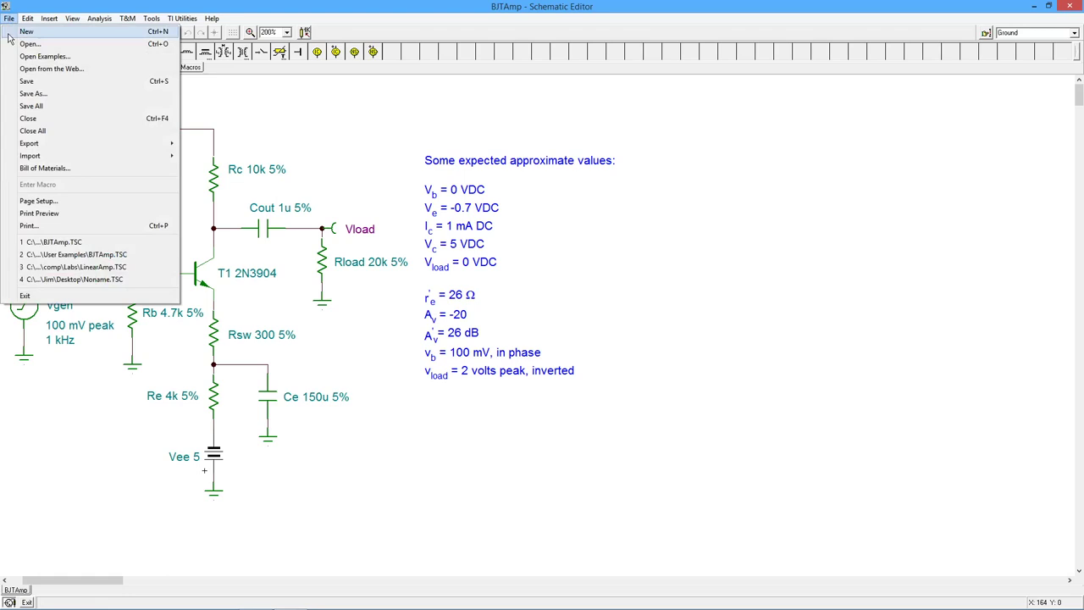
pyautogui.click(44, 168)
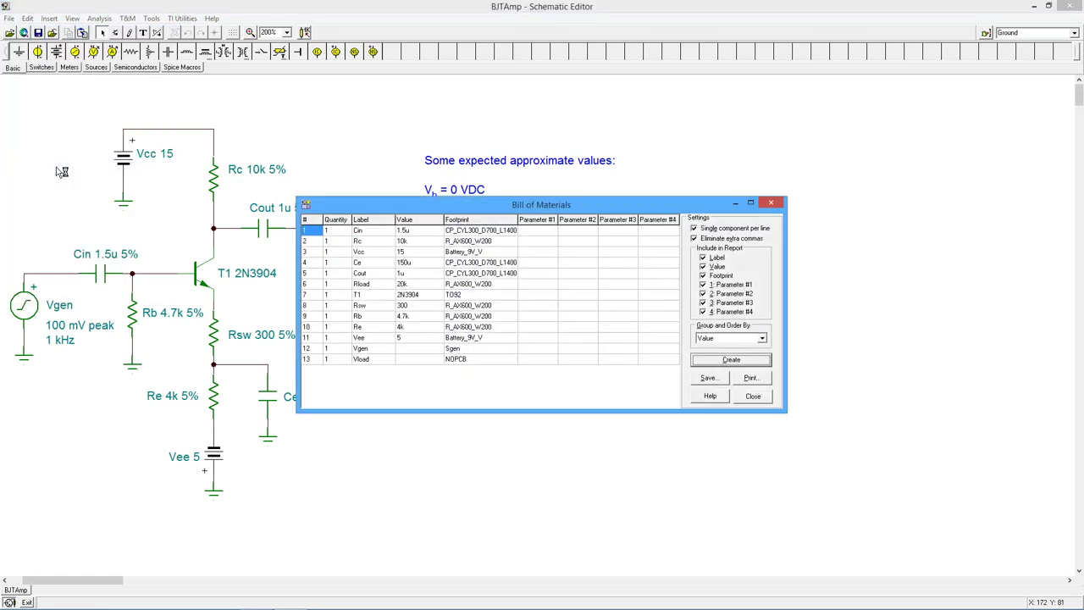
pyautogui.moveTo(455, 210); pyautogui.dragTo(570, 209)
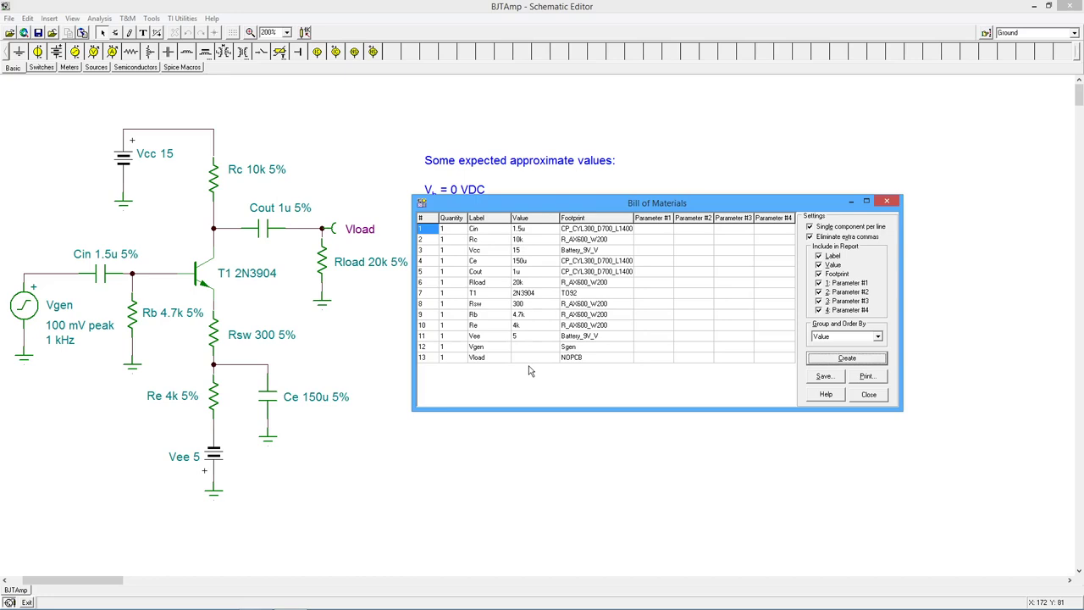
pyautogui.click(887, 203)
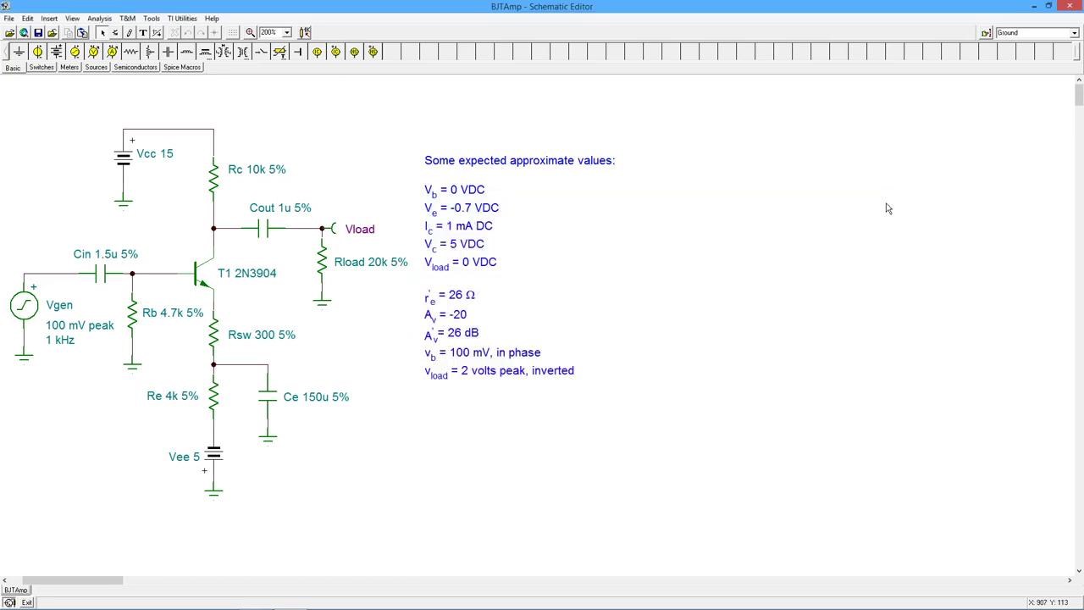